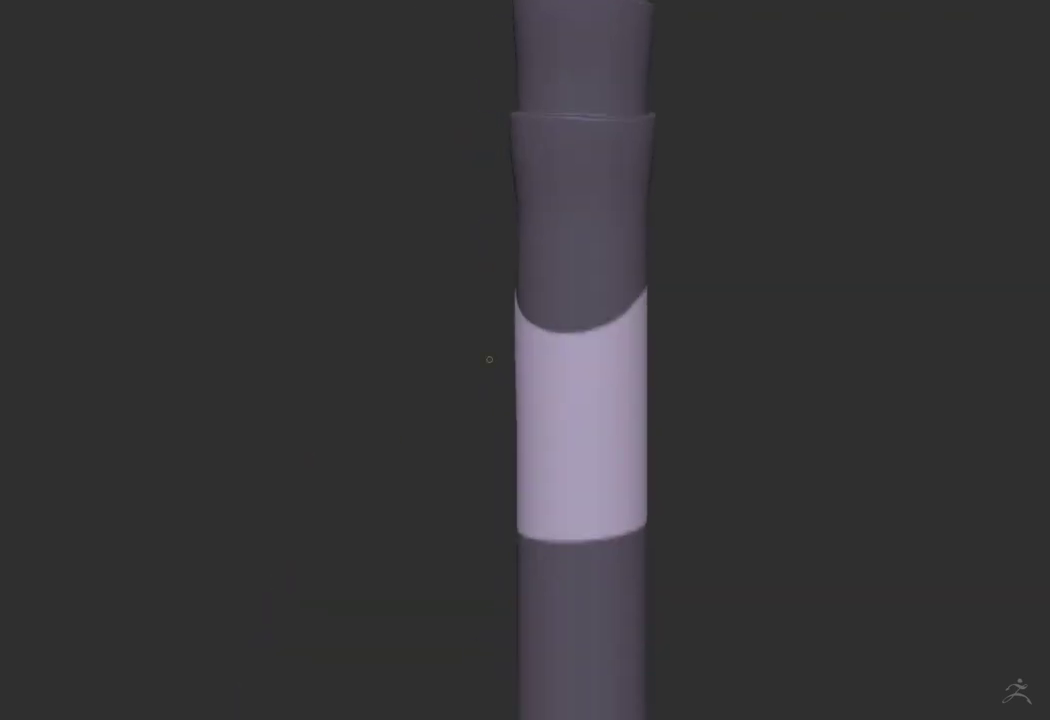
Step: Orbit and zoom in on the lower legs to inspect the stacked ring bands above the boots
left_click_drag(489, 359, 455, 370)
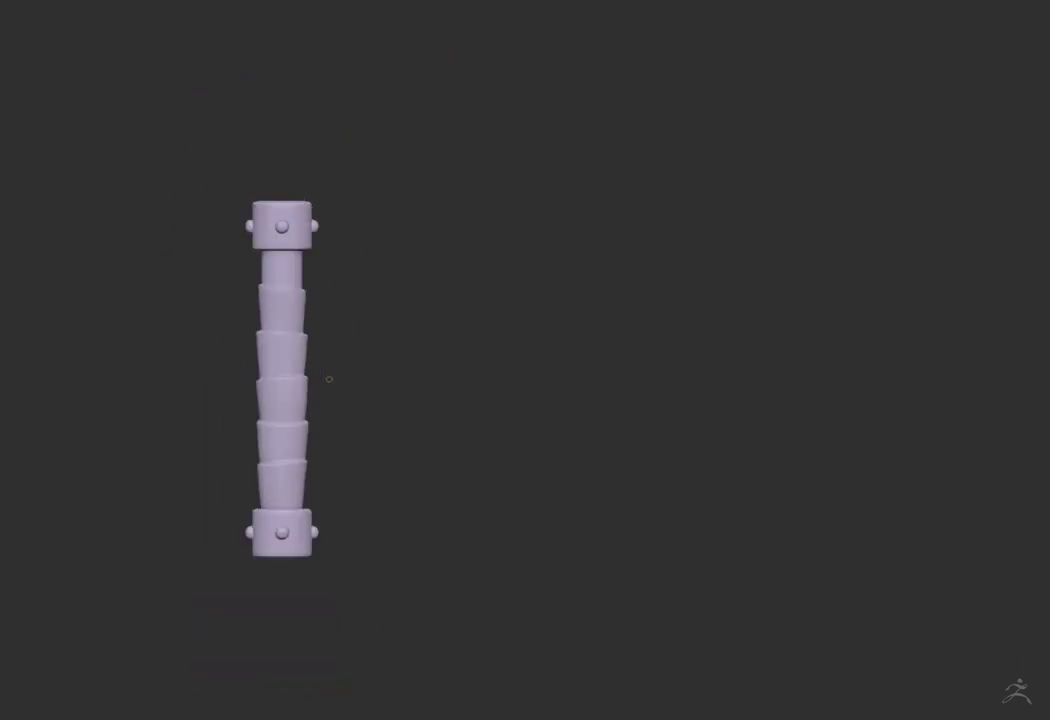
scroll(330, 396, "up", 3)
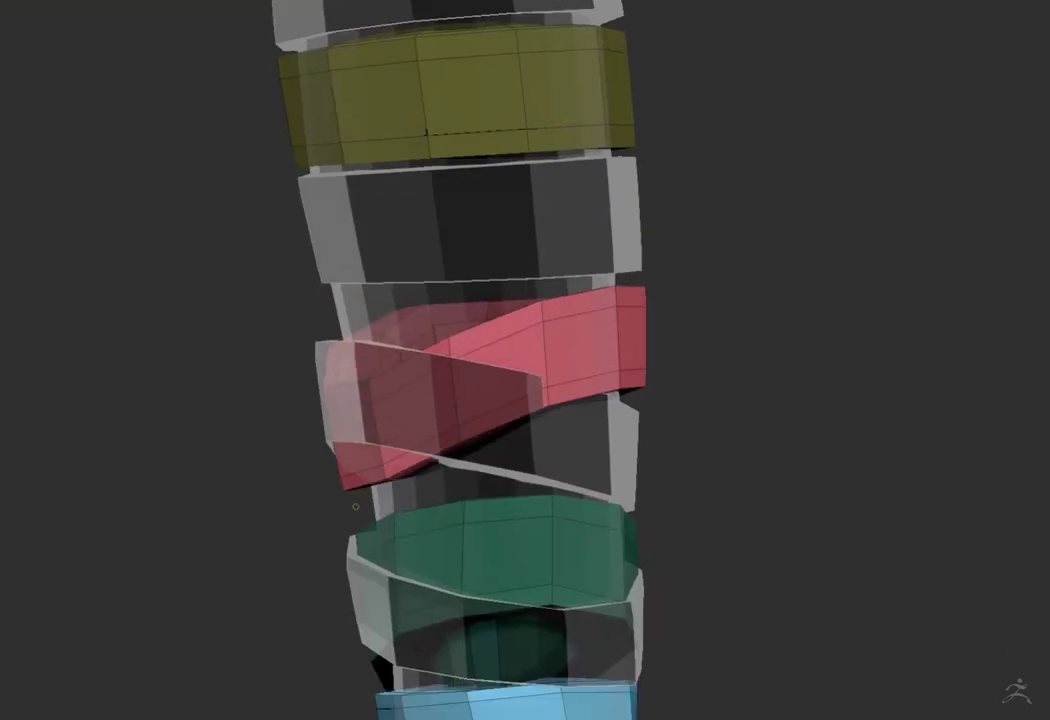
Step: Orbit to look down onto the coloured ring bands wrapping the shin
left_click_drag(355, 506, 405, 438)
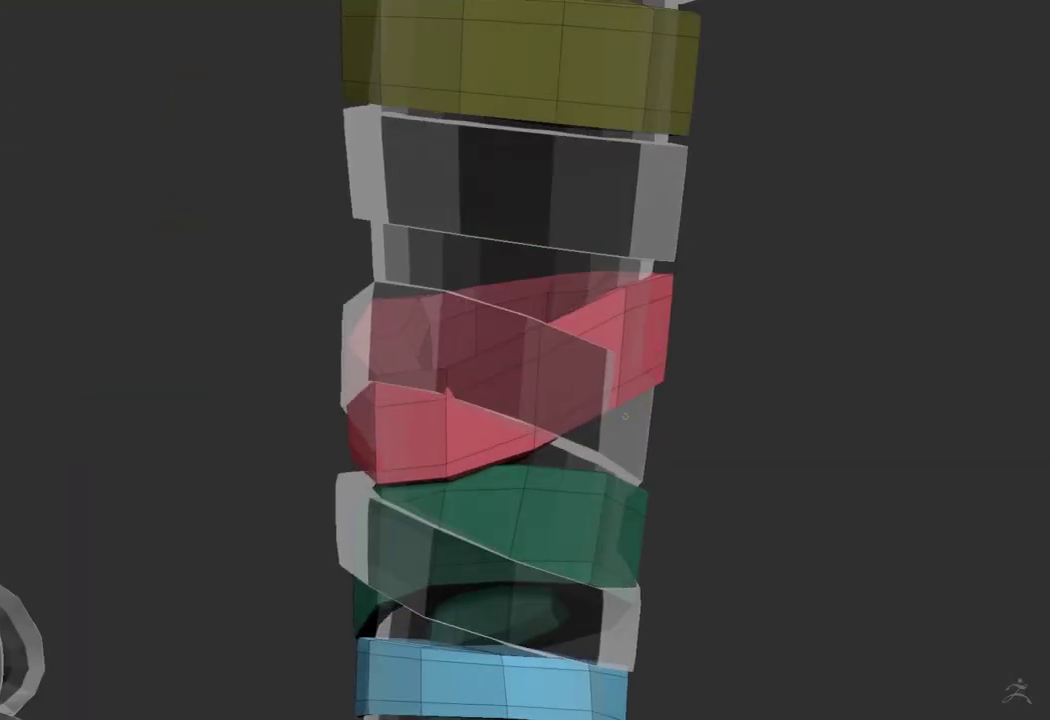